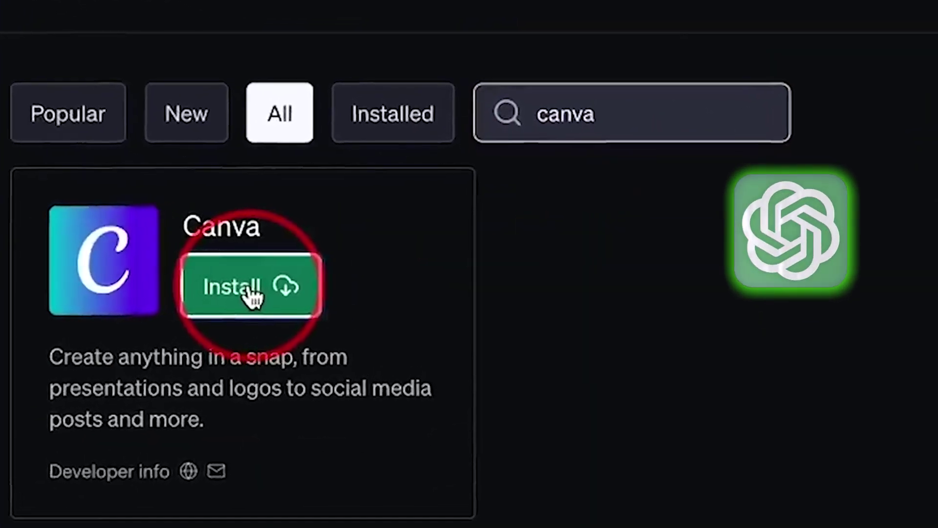
- Install the Canva plugin from its card in the Plugin store
click(258, 294)
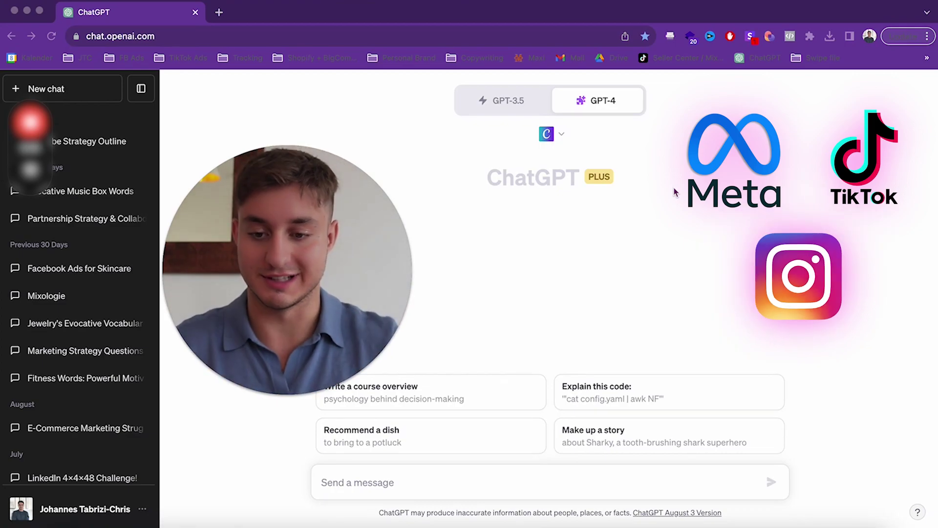
- Check the enabled-plugins list, then bring up the bottom-left account menu
click(568, 134)
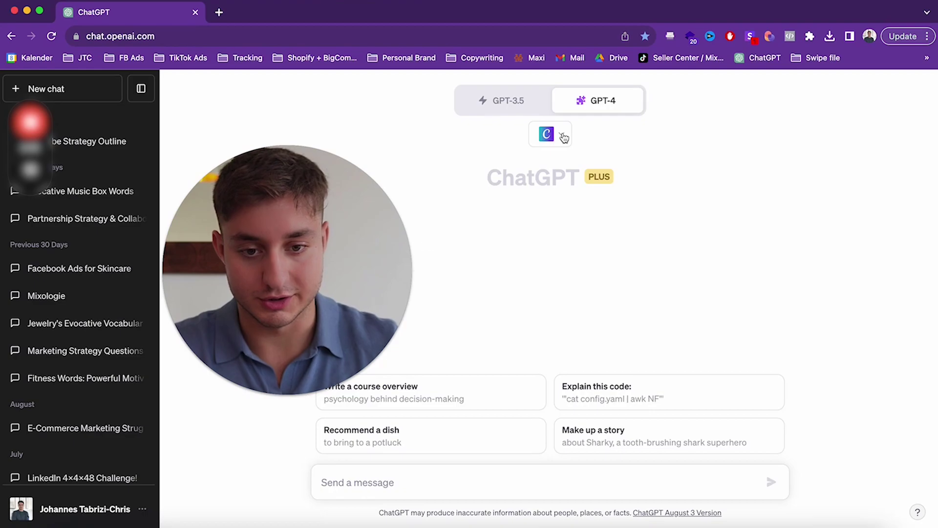
click(546, 133)
click(577, 191)
drag(250, 272, 238, 210)
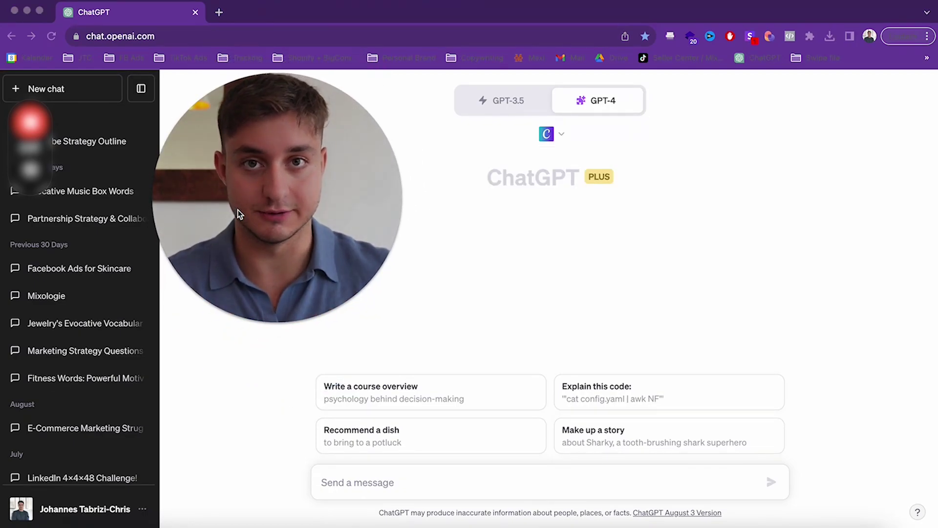
drag(237, 209, 126, 233)
click(144, 511)
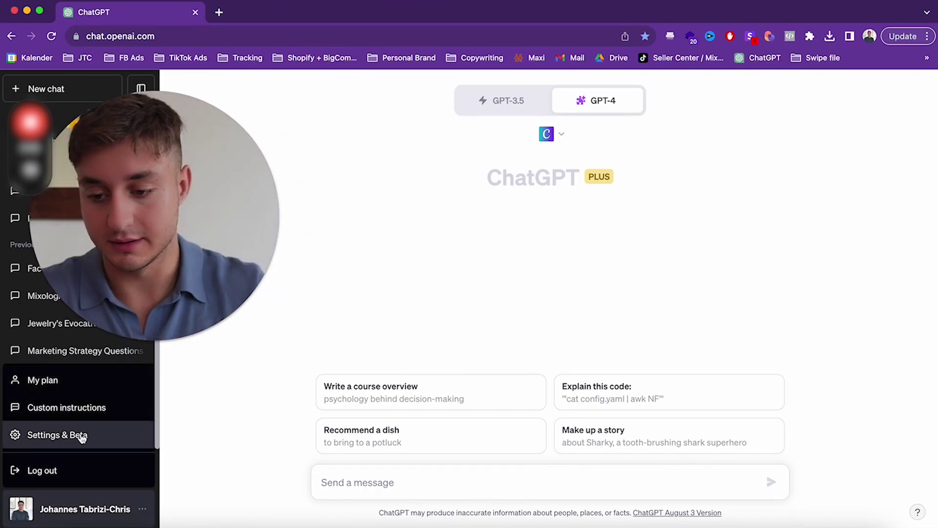
- Check the Plugins toggle under Settings > Beta features
click(131, 435)
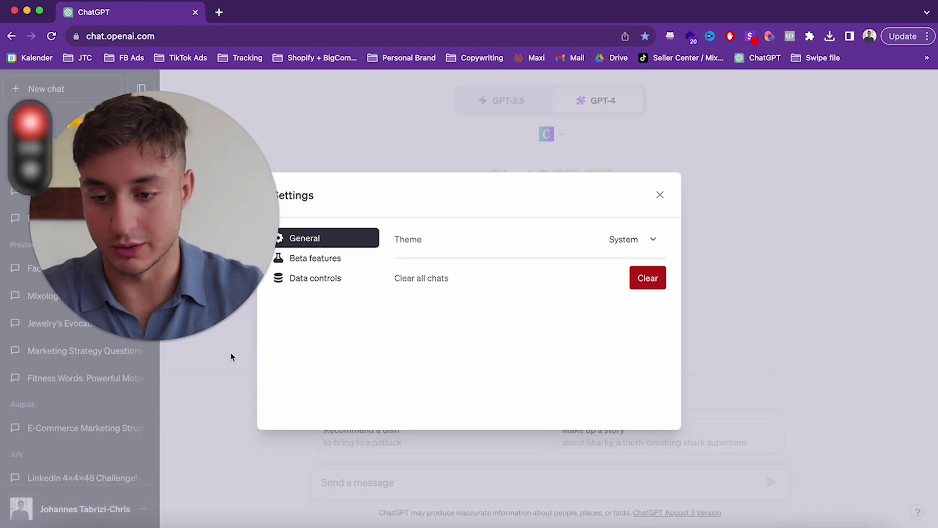
click(339, 259)
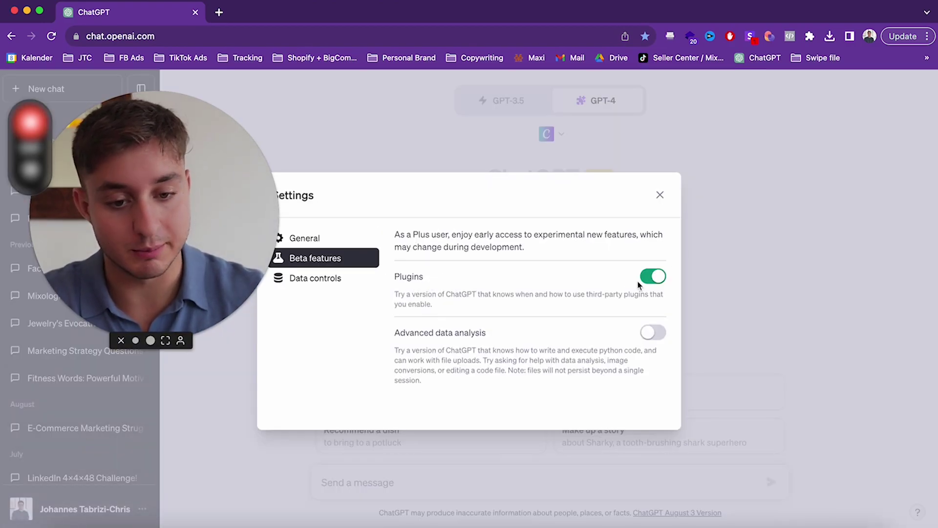
click(660, 197)
- Switch GPT-4 to Plugins mode and show the enabled-plugins list
mouse_move(611, 101)
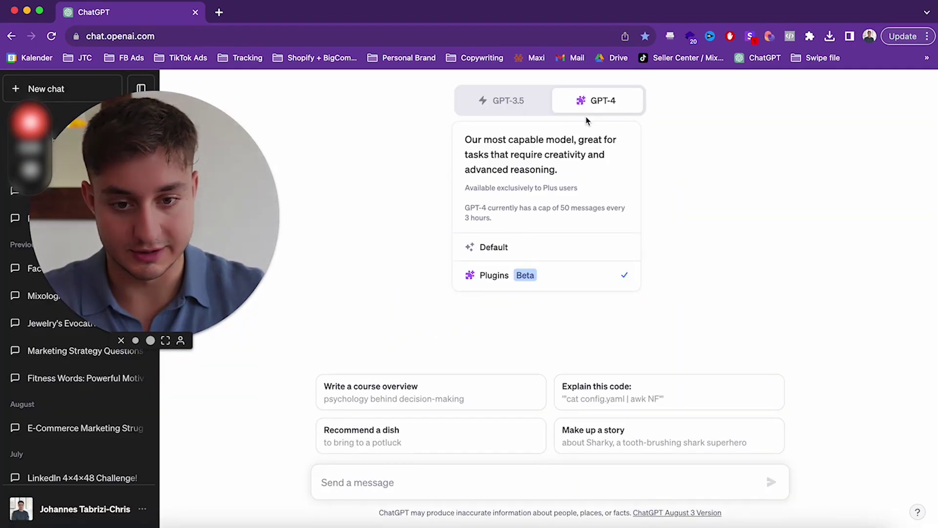
click(486, 272)
mouse_move(595, 117)
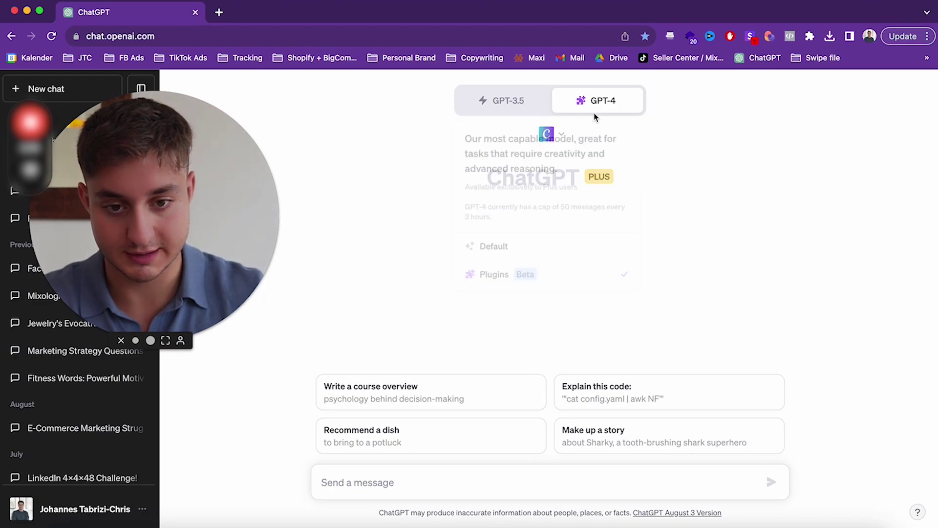
click(627, 284)
click(550, 134)
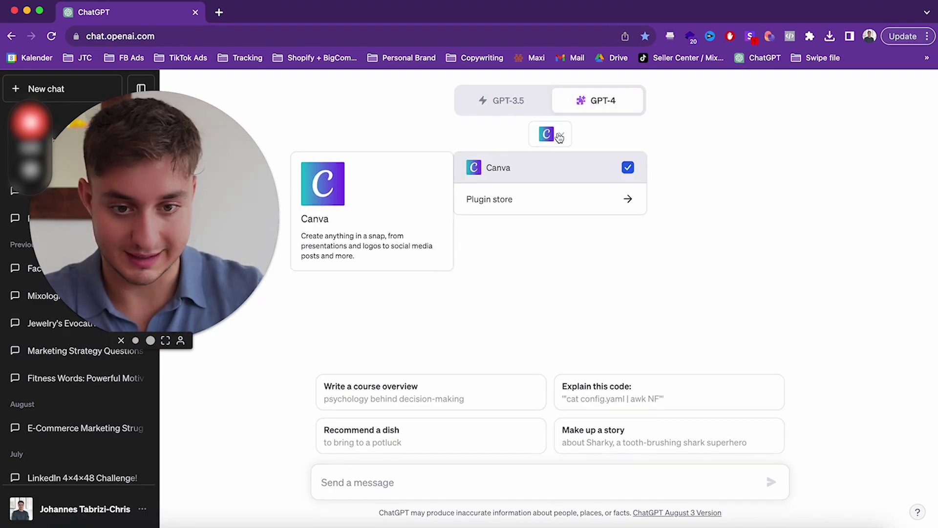
- Search 'canva' in the Plugin store to confirm it is installed
click(513, 202)
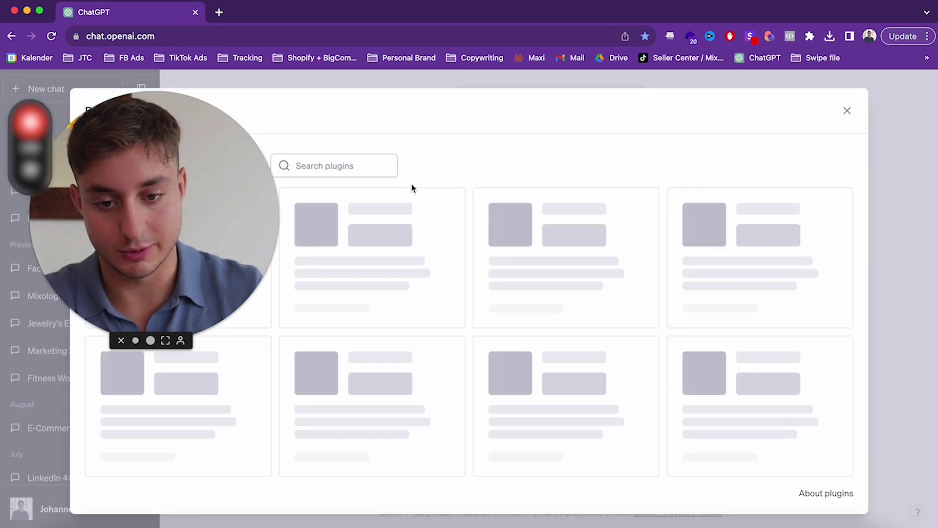
text(ca)
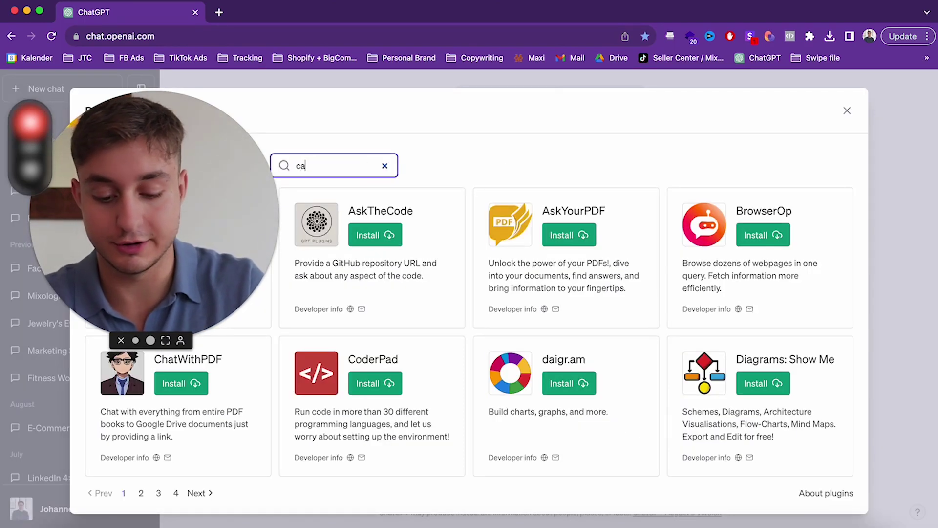
text(nva)
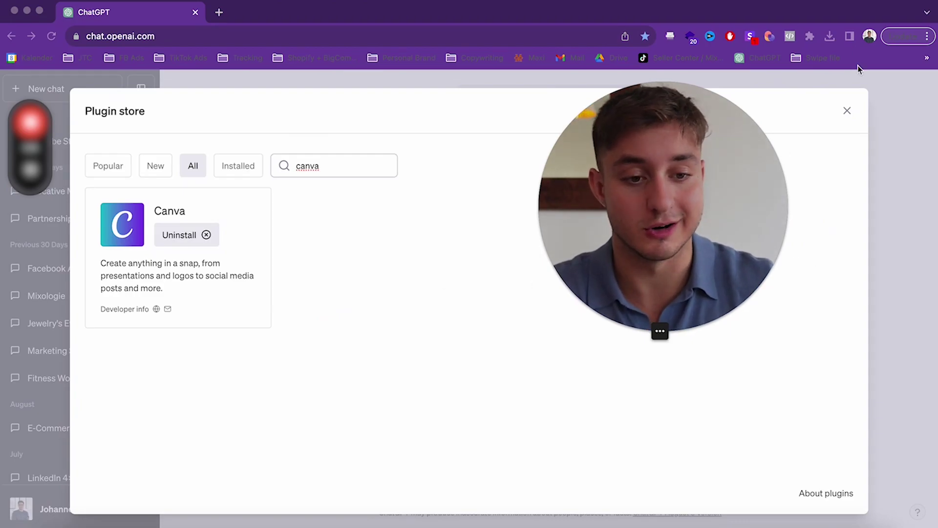
click(847, 110)
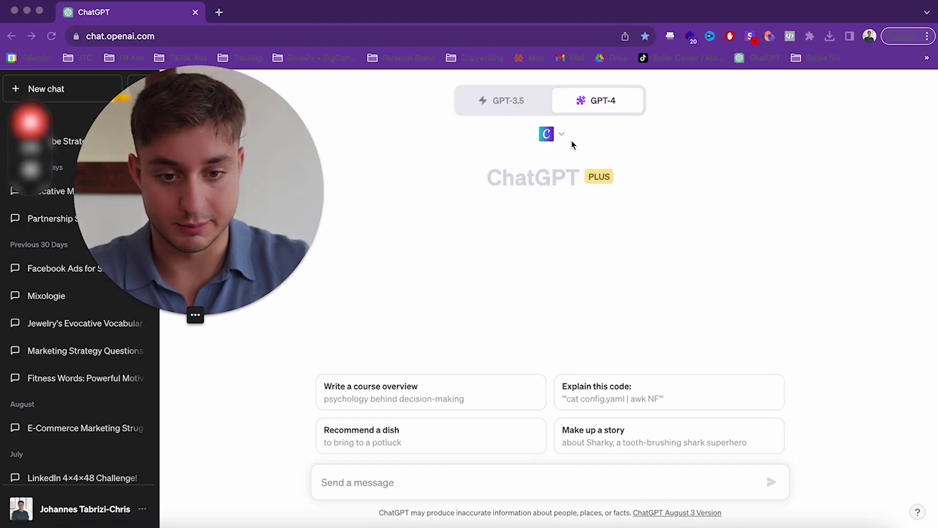
- Tick Canva in the plugin dropdown to enable it for this chat
click(557, 134)
click(537, 170)
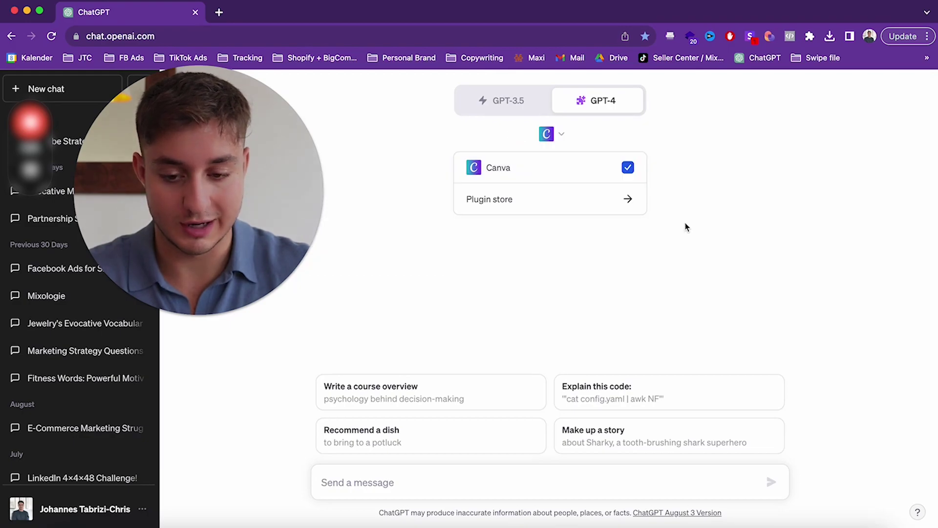
click(686, 228)
- Paste and send 'can you create a black friday post for my Instagram'
text(can you create a black friday post for my Instagram)
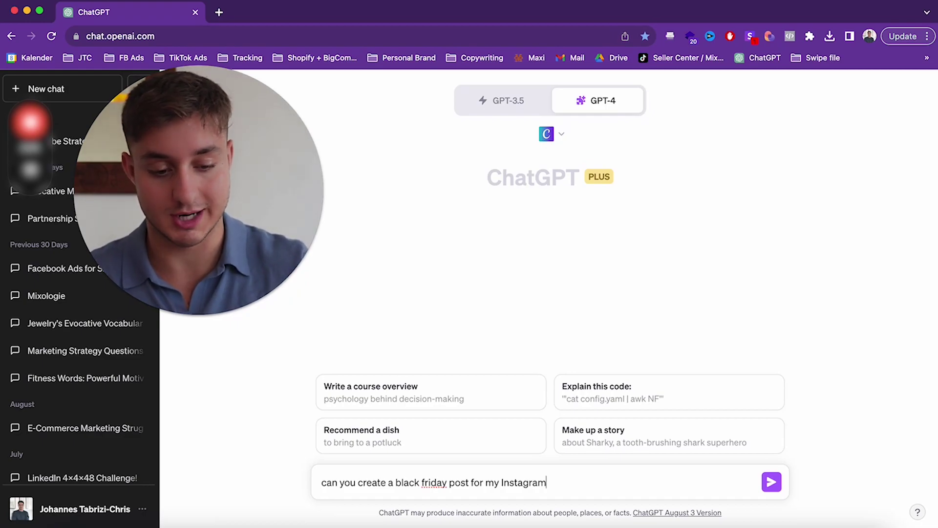
key(Return)
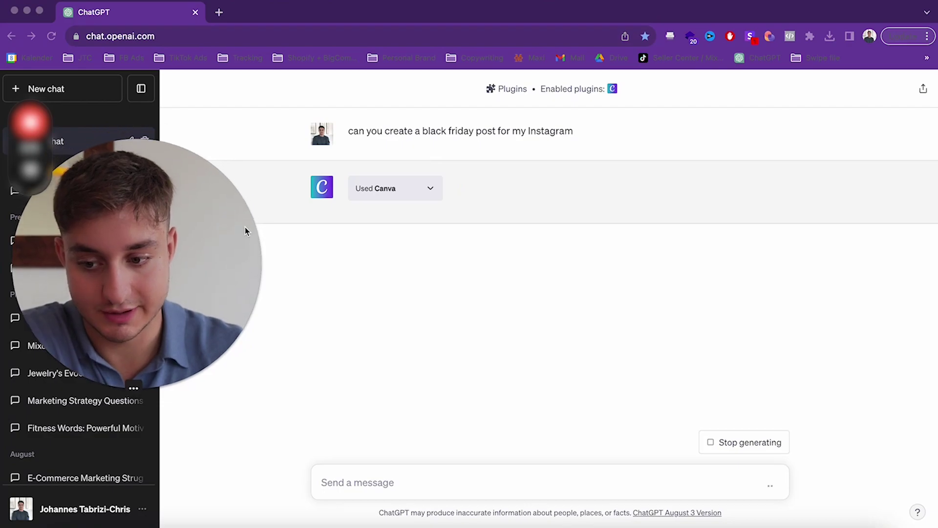
- Browse the five suggested templates and open the Black & Neon Green Countdown Timer post in Canva
scroll(445, 244, up, 8)
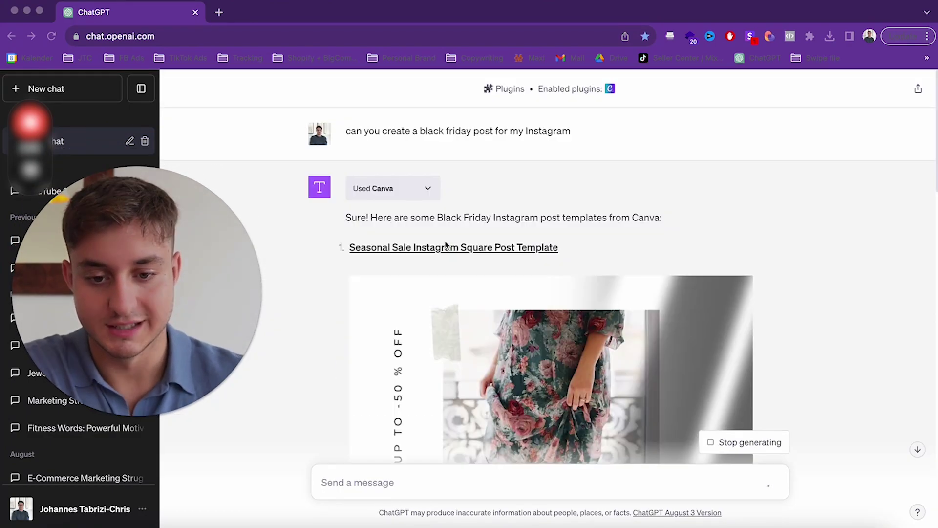
scroll(445, 244, down, 3)
scroll(445, 244, down, 2)
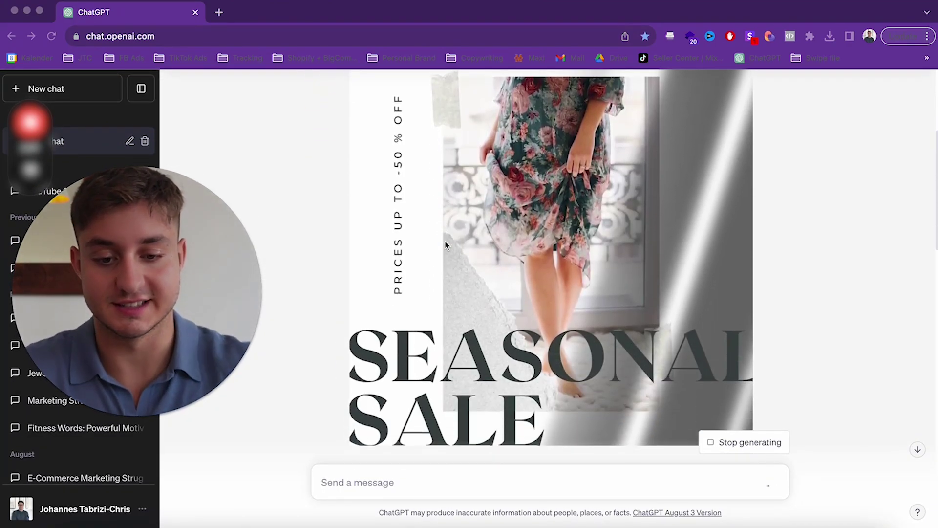
scroll(503, 265, down, 5)
scroll(503, 266, down, 15)
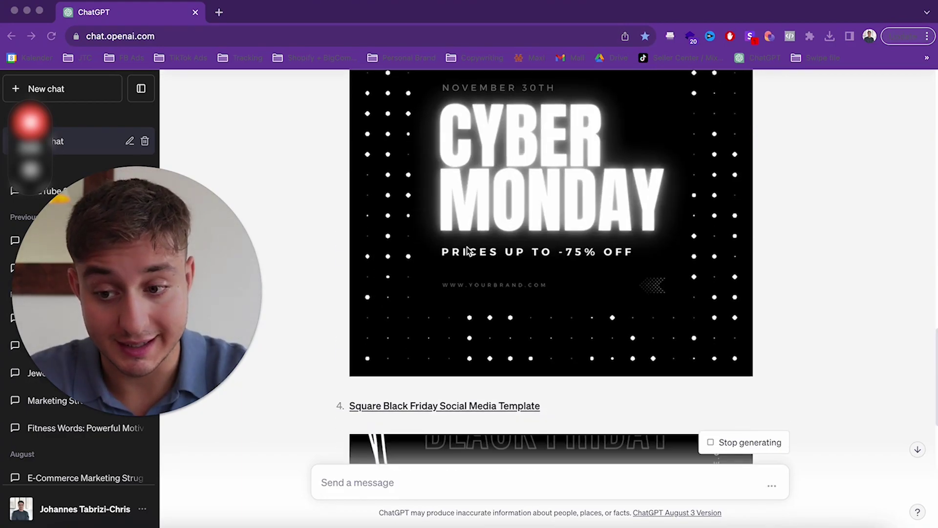
scroll(519, 225, down, 10)
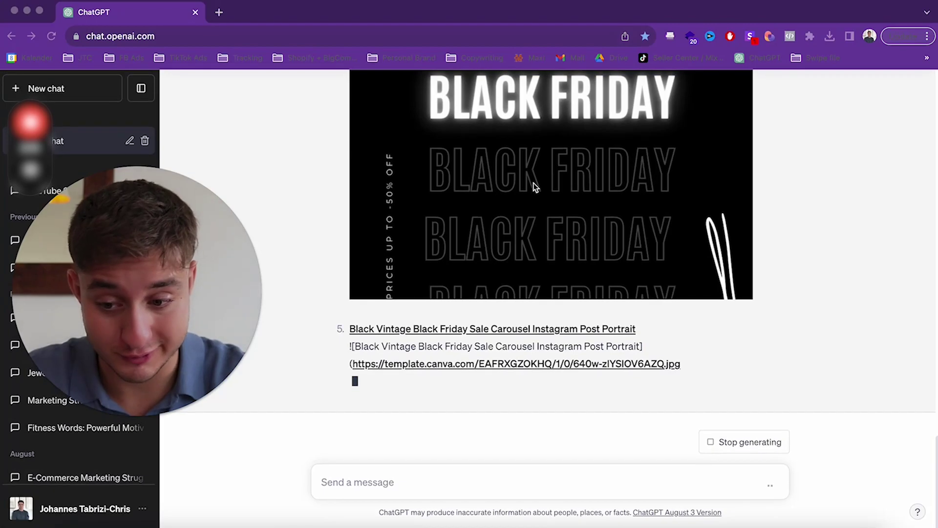
scroll(536, 185, up, 20)
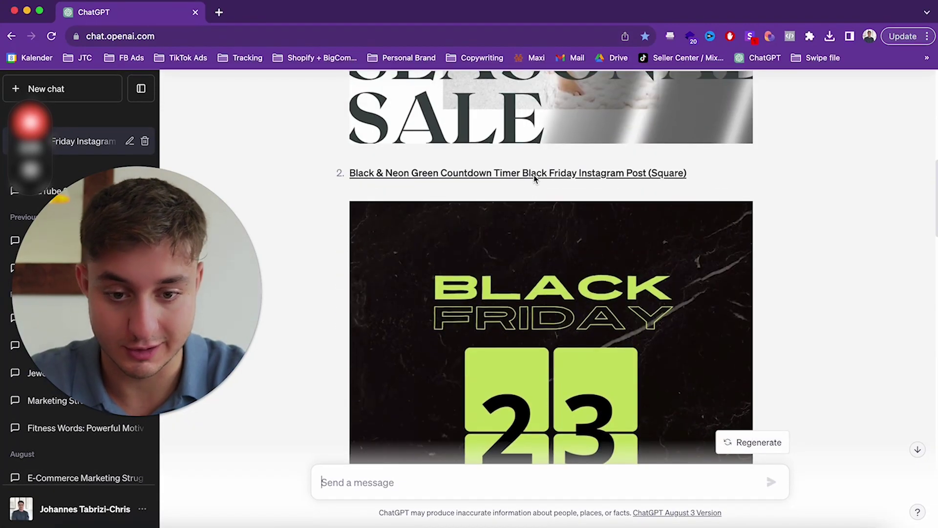
click(513, 175)
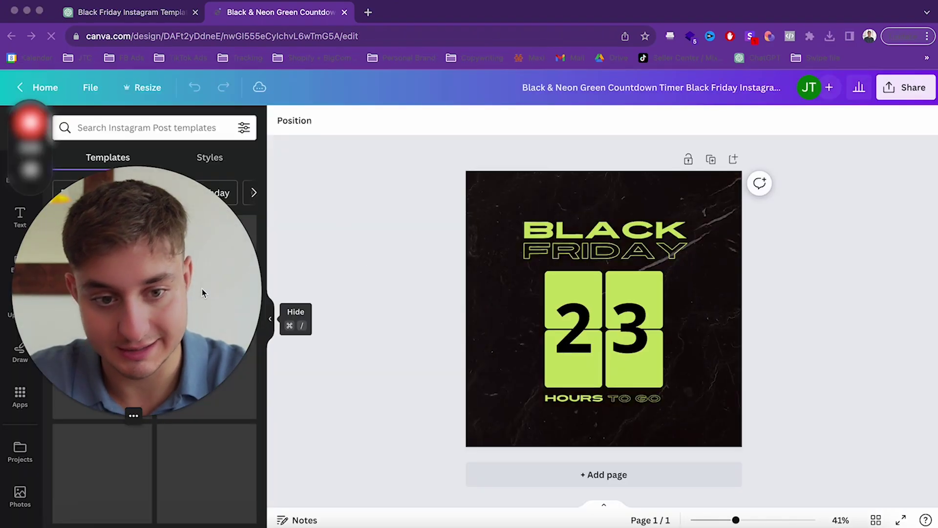
- Inspect the design's Share options, green square and '2' text, then go back to ChatGPT
drag(202, 289, 286, 268)
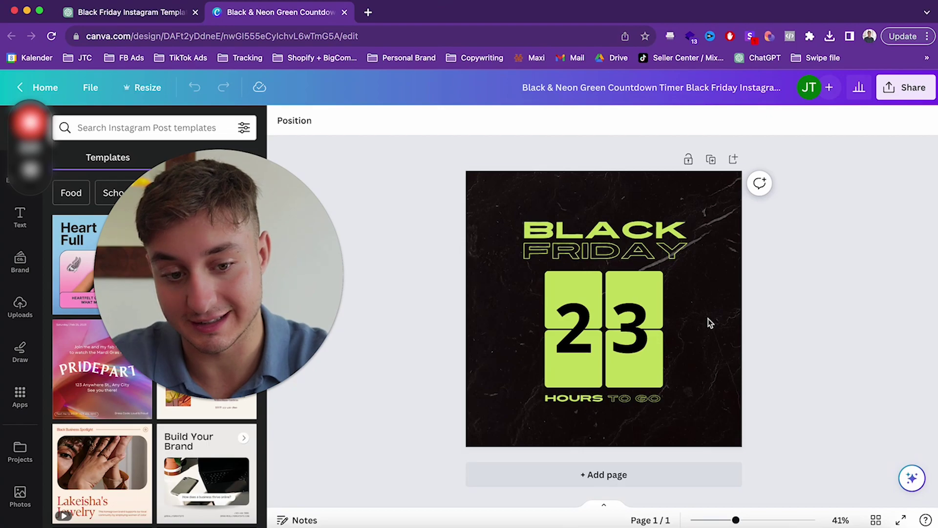
click(906, 87)
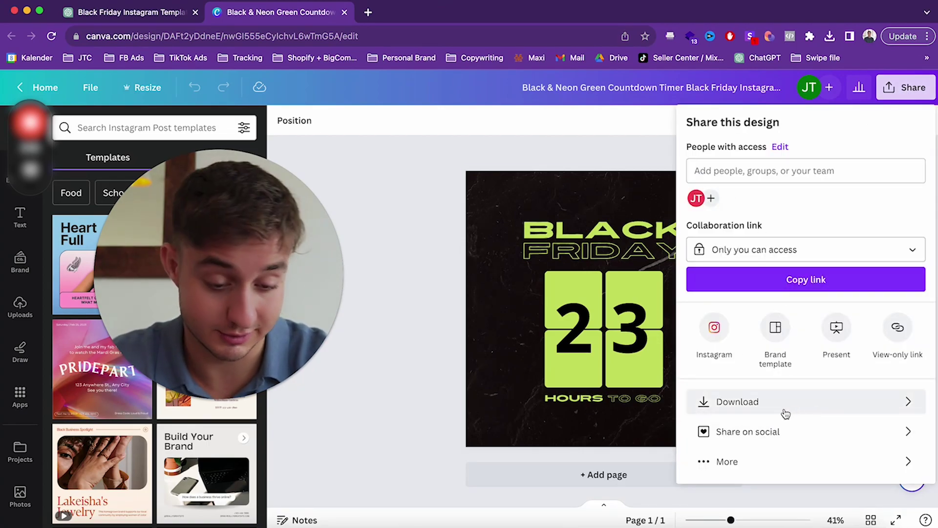
click(525, 230)
click(601, 327)
click(588, 348)
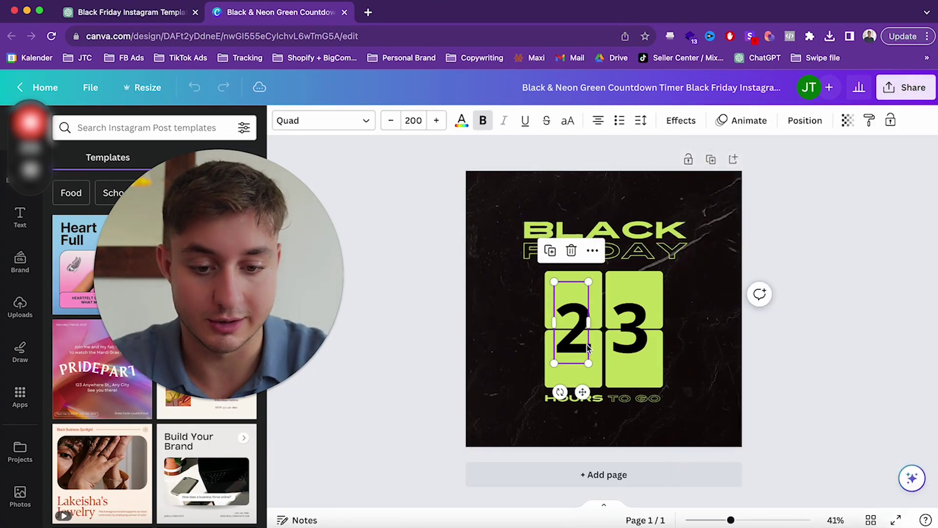
click(439, 167)
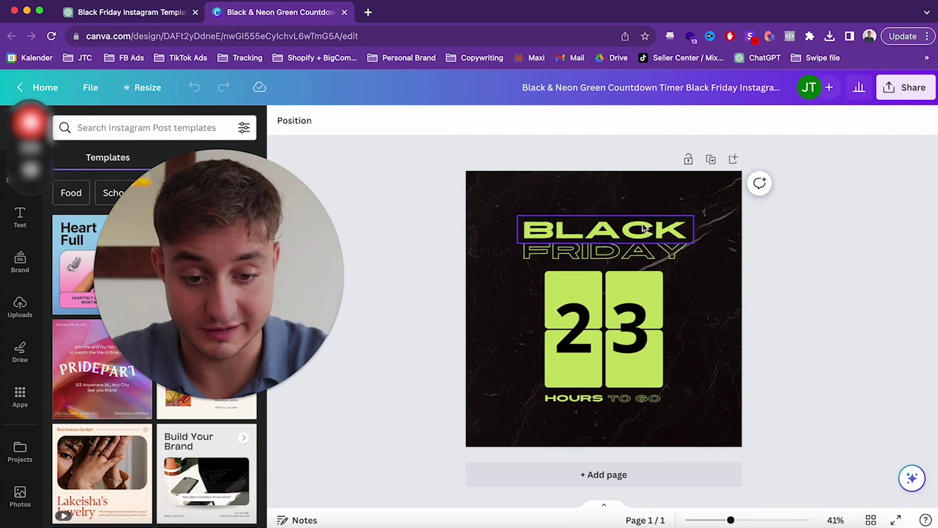
key(super+1)
- Enter 'create a valentine weekend sale for my clothing brands instagram' in the message box
scroll(377, 270, down, 15)
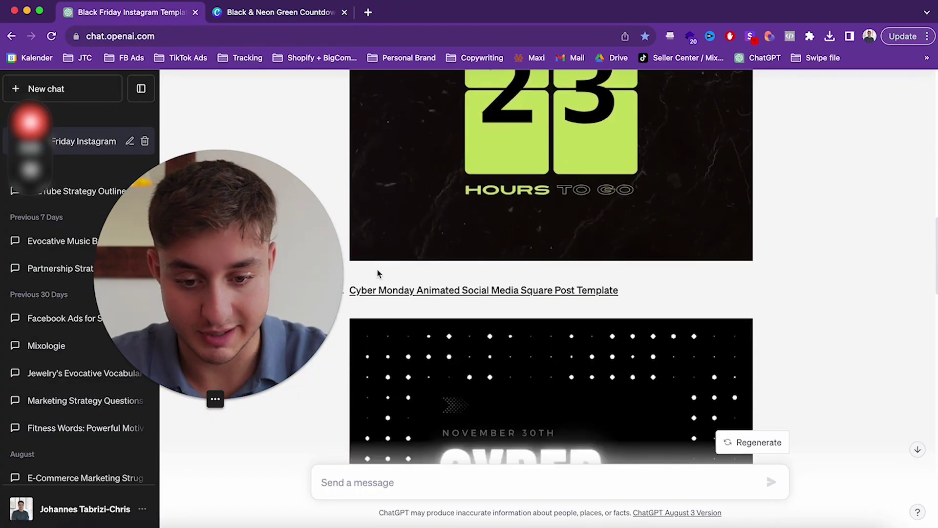
scroll(379, 272, down, 20)
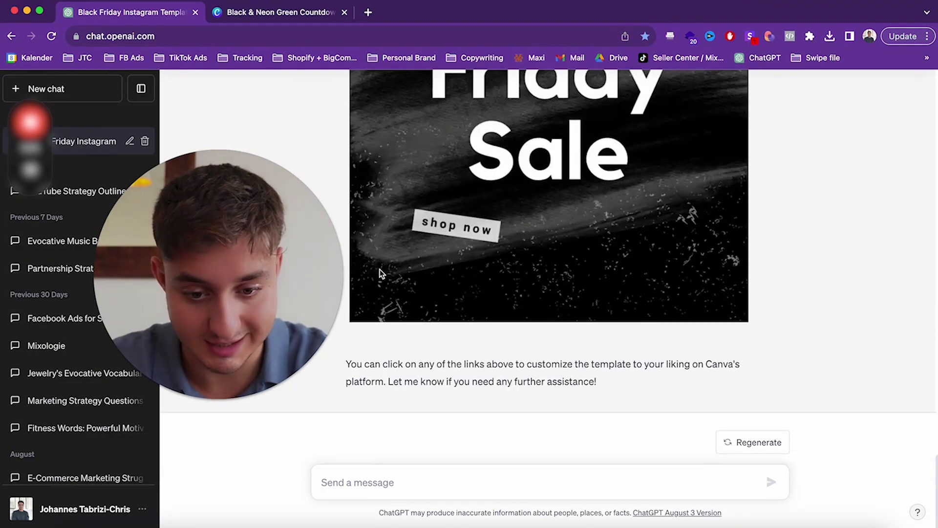
scroll(381, 273, up, 20)
scroll(380, 268, up, 10)
scroll(380, 269, down, 20)
text(cre)
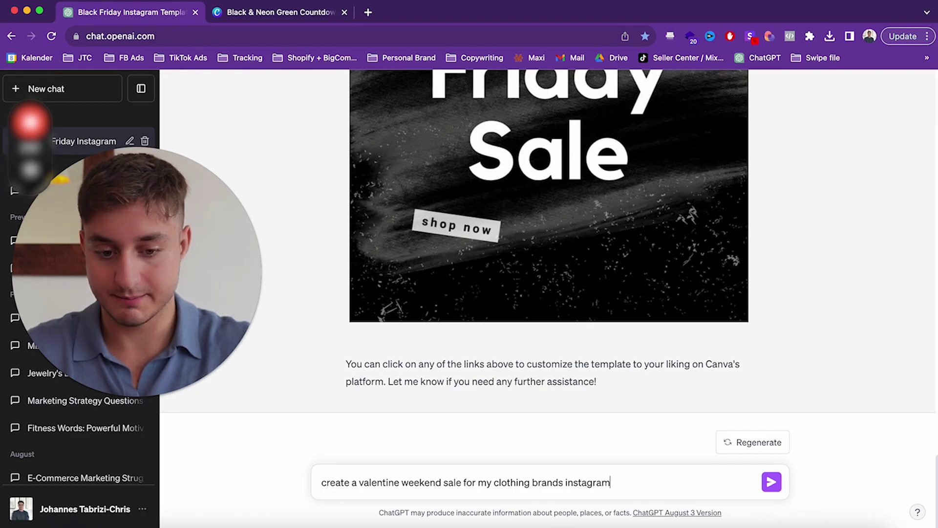
- Send the Valentine sale request and browse the returned templates like Pink Valentine Sale Instagram Post
key(Return)
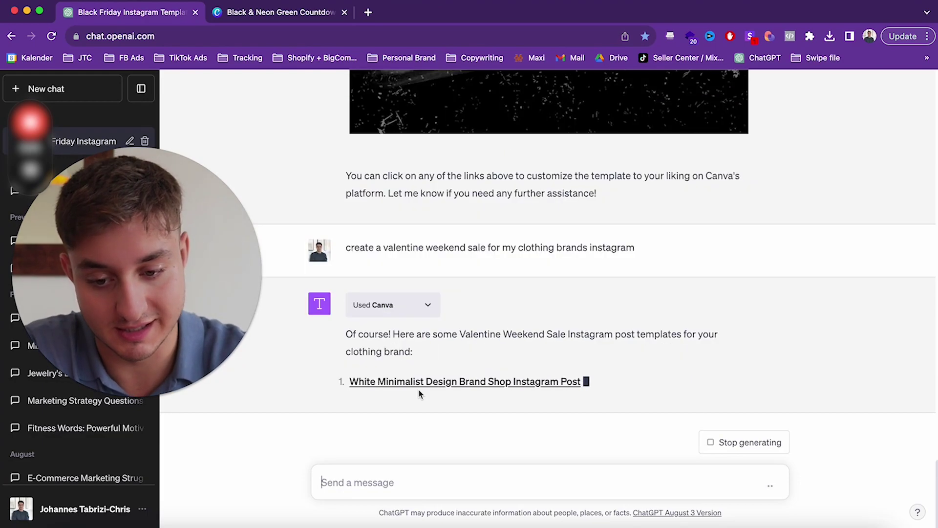
scroll(601, 325, up, 5)
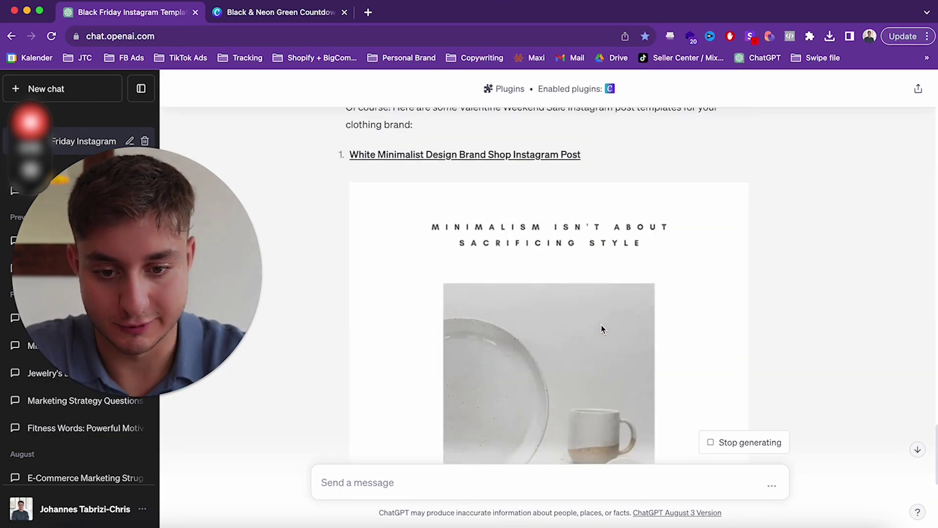
scroll(386, 233, up, 5)
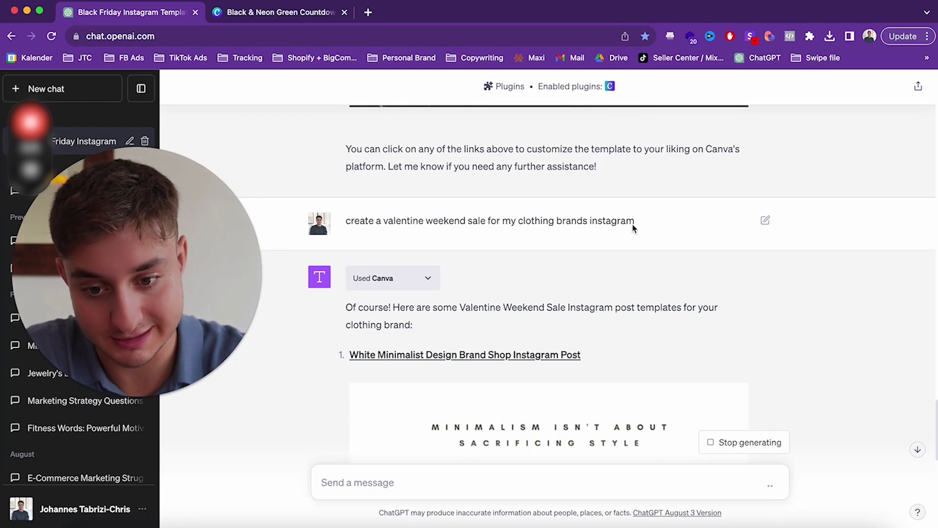
scroll(603, 302, down, 6)
scroll(648, 176, down, 1)
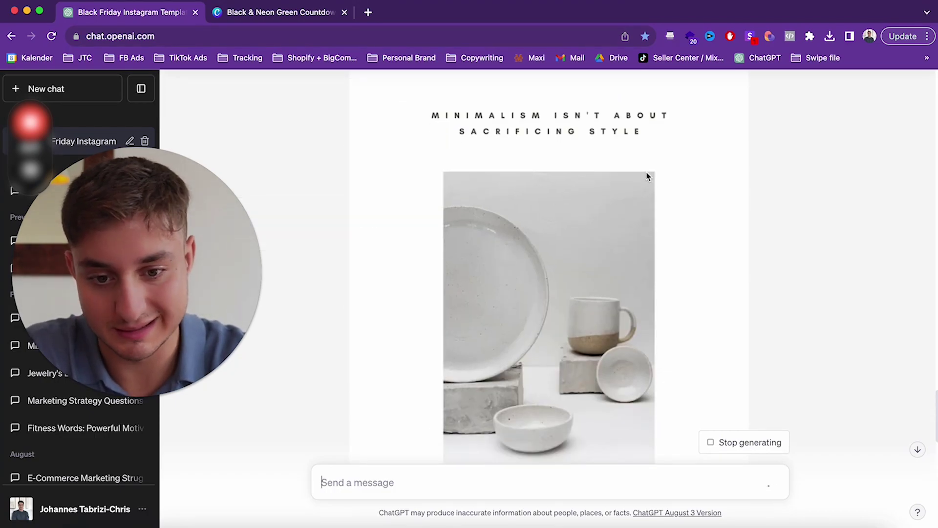
scroll(648, 176, down, 2)
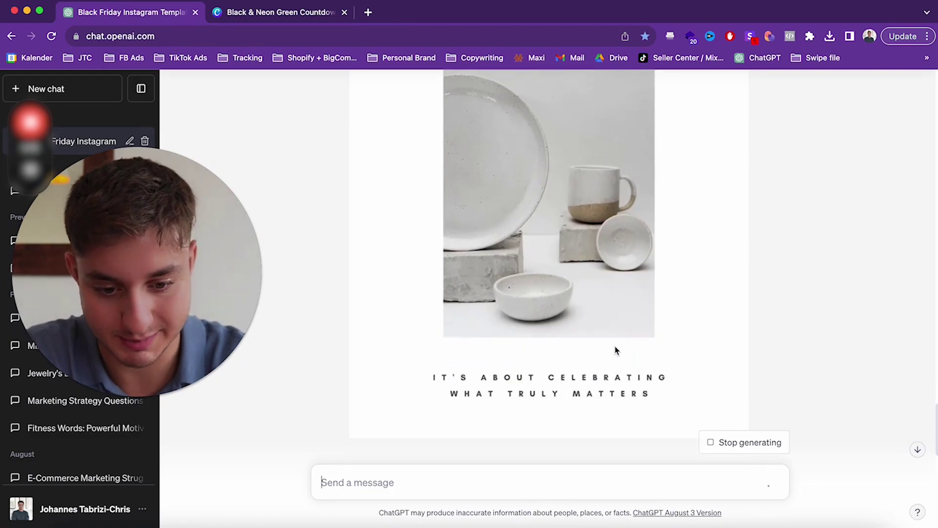
scroll(615, 347, down, 12)
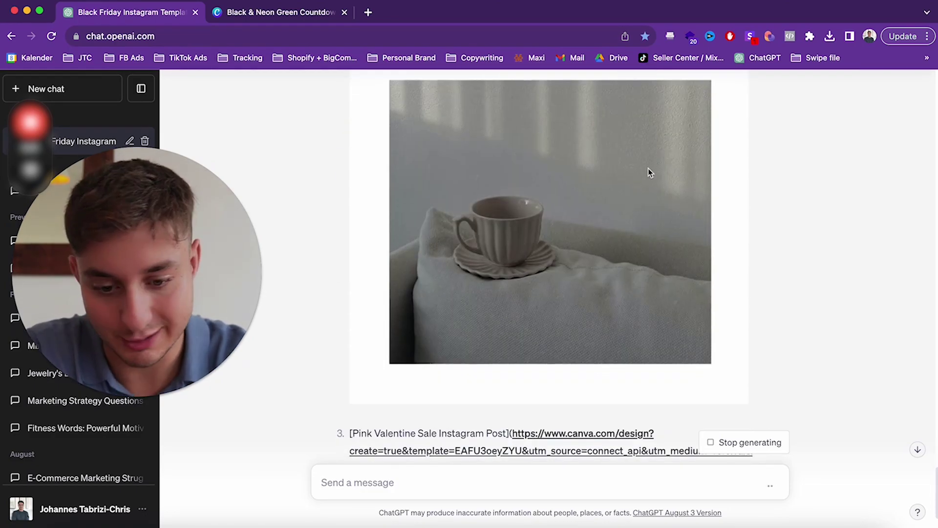
scroll(650, 172, down, 3)
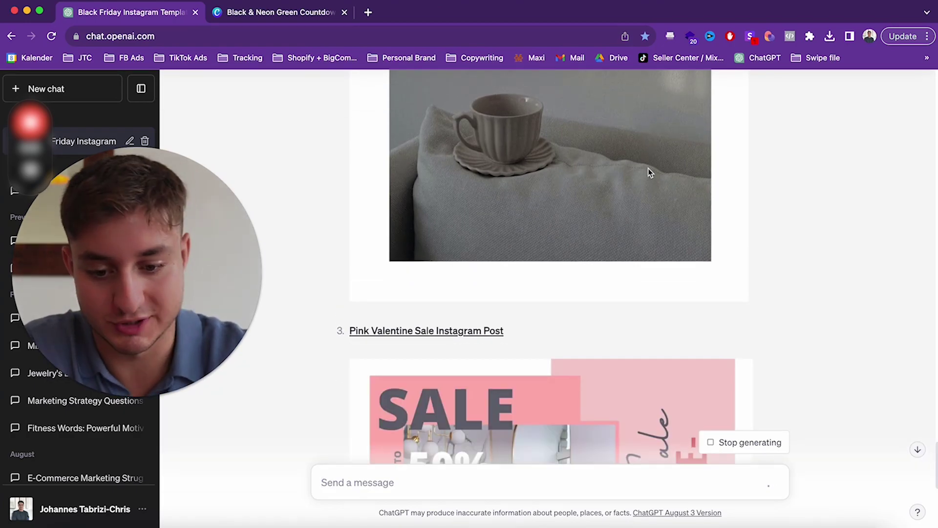
scroll(648, 168, down, 7)
scroll(648, 168, up, 2)
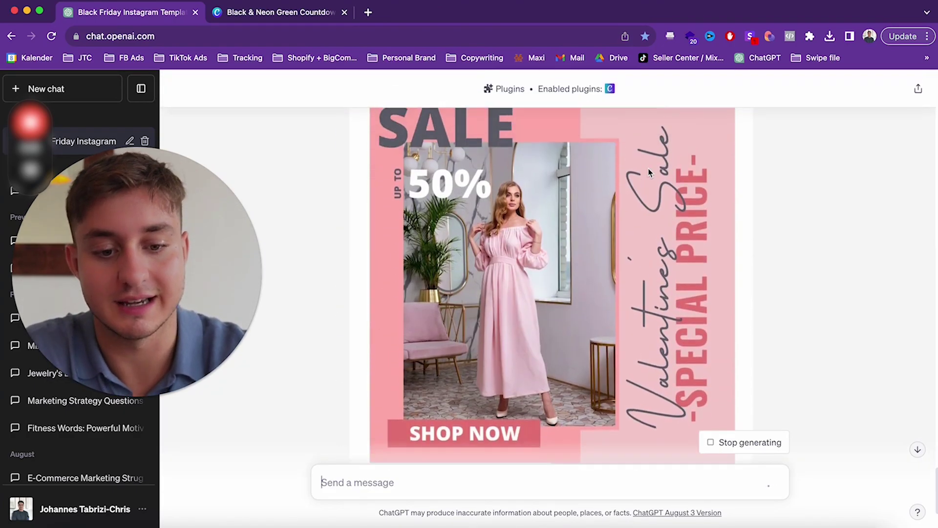
scroll(648, 168, down, 4)
scroll(648, 168, up, 20)
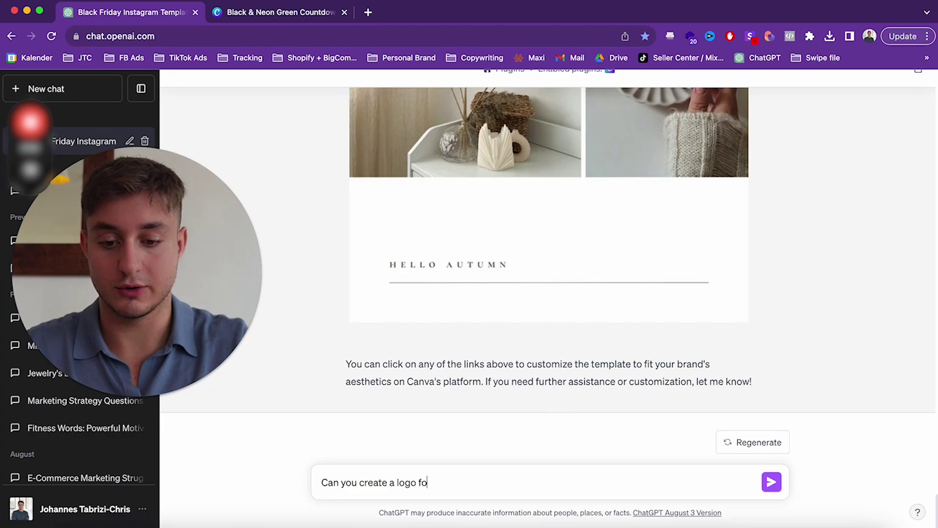
- Send 'Can you create a logo for JTC Media' and review the returned logo templates
text(a)
key(Return)
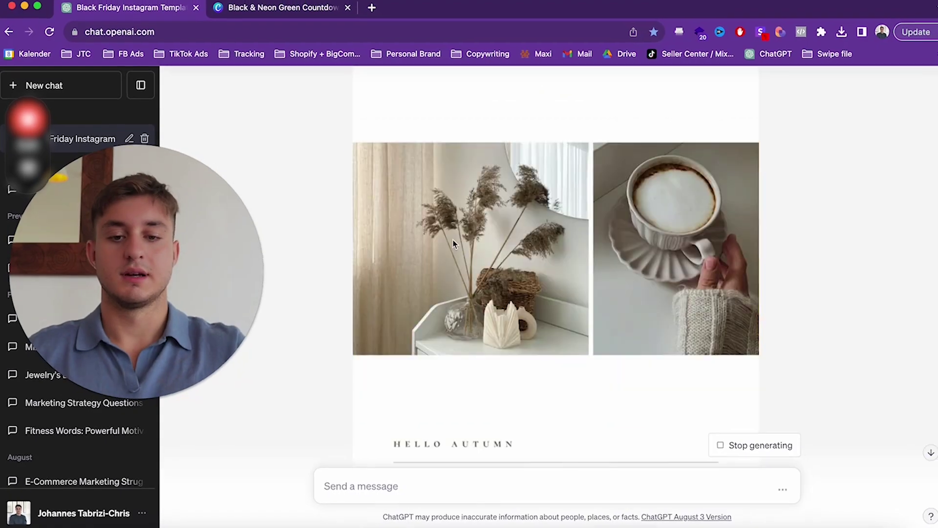
scroll(453, 239, down, 5)
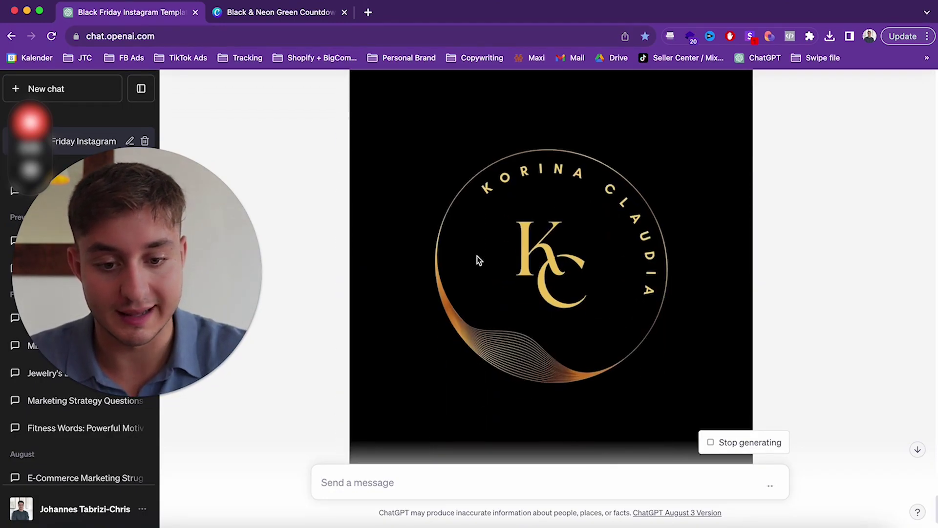
scroll(478, 261, up, 10)
scroll(478, 260, up, 3)
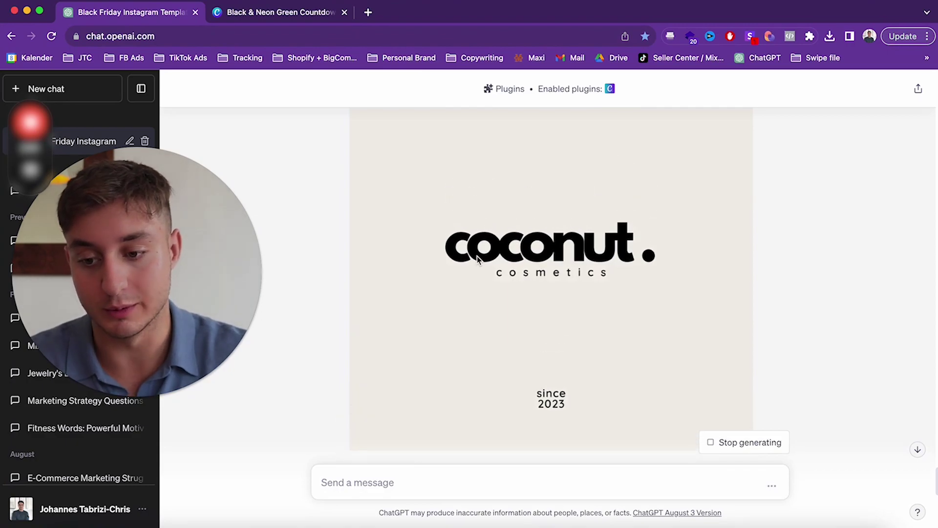